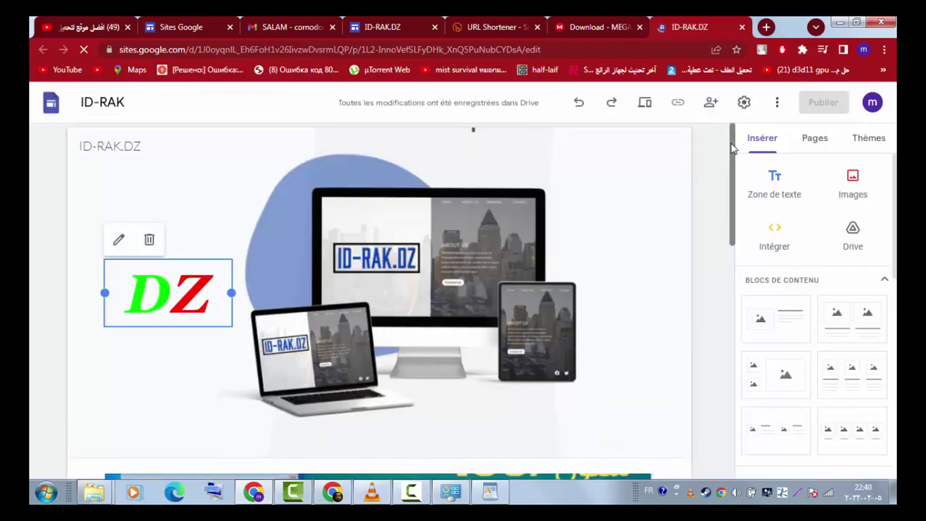
{"action": "scroll", "coordinate": [727, 207], "scroll_direction": "down", "scroll_amount": 2}
{"action": "scroll", "coordinate": [713, 294], "scroll_direction": "down", "scroll_amount": 1}
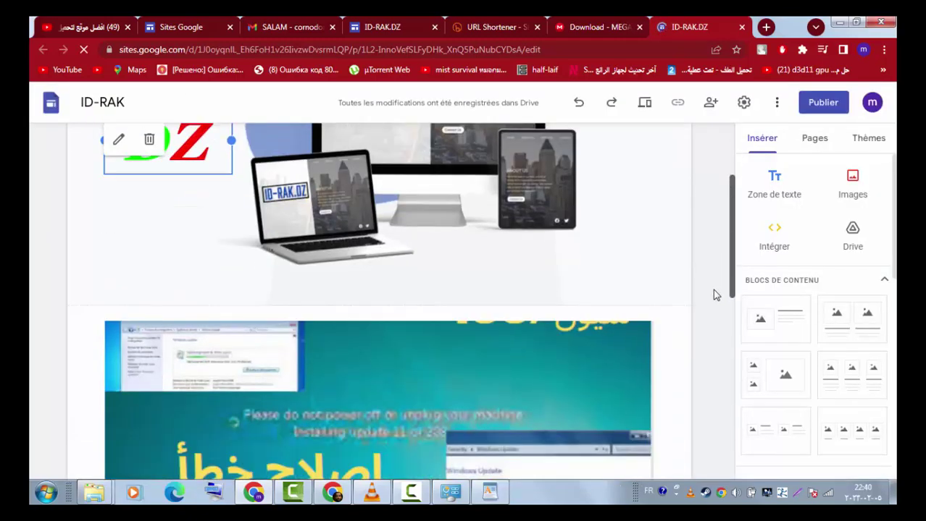
{"action": "scroll", "coordinate": [713, 294], "scroll_direction": "down", "scroll_amount": 8}
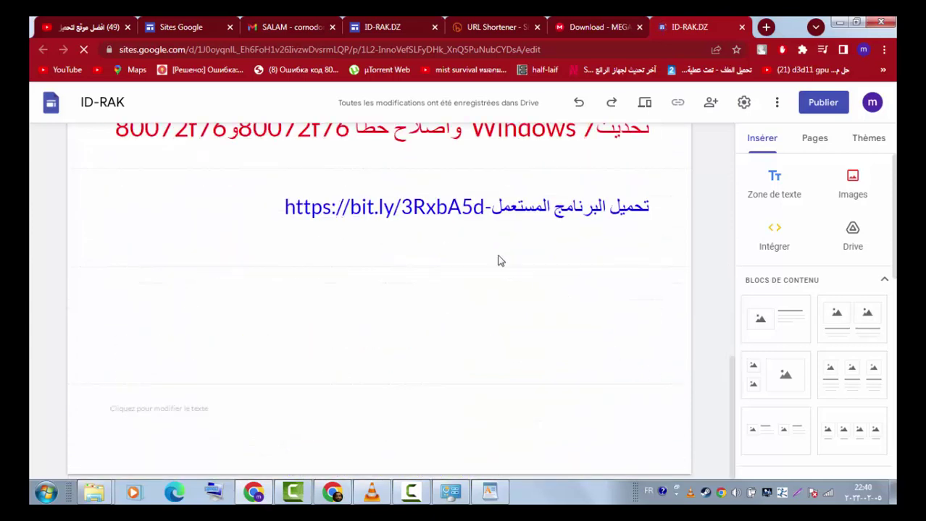
{"action": "left_click_drag", "start_coordinate": [485, 207], "coordinate": [283, 217]}
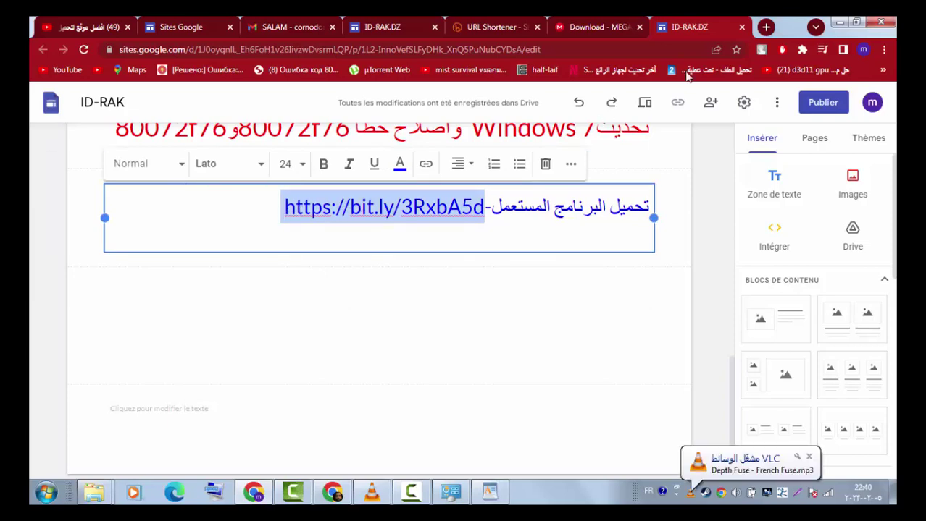
{"action": "middle_click", "coordinate": [434, 207]}
{"action": "right_click", "coordinate": [391, 210]}
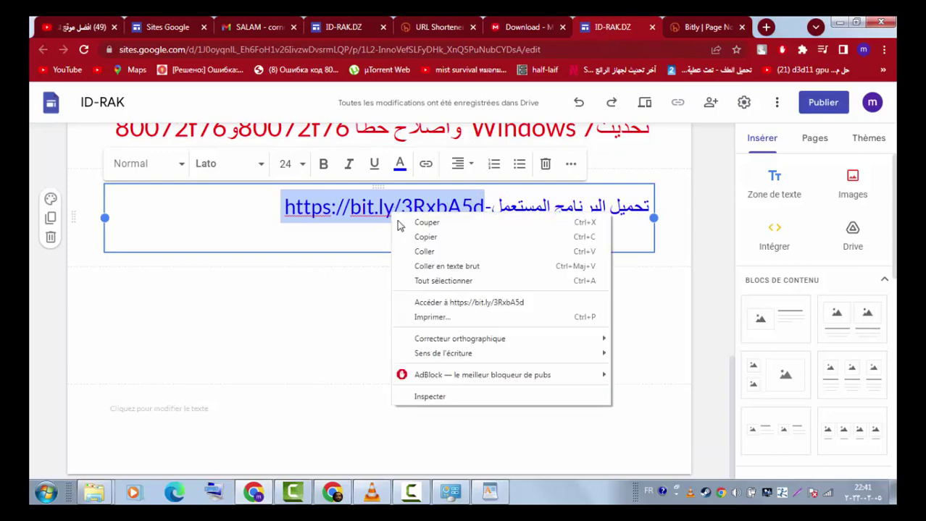
{"action": "left_click", "coordinate": [434, 239]}
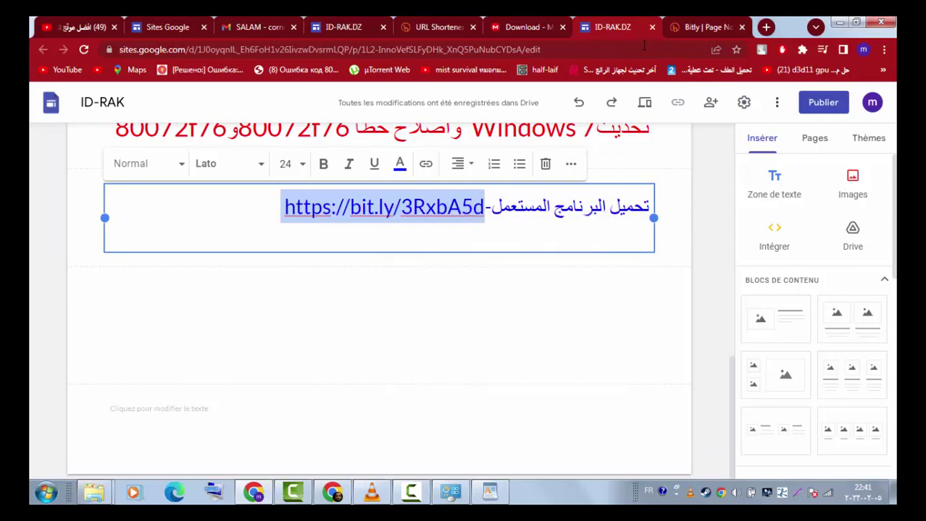
{"action": "left_click", "coordinate": [699, 27]}
{"action": "left_click", "coordinate": [486, 51]}
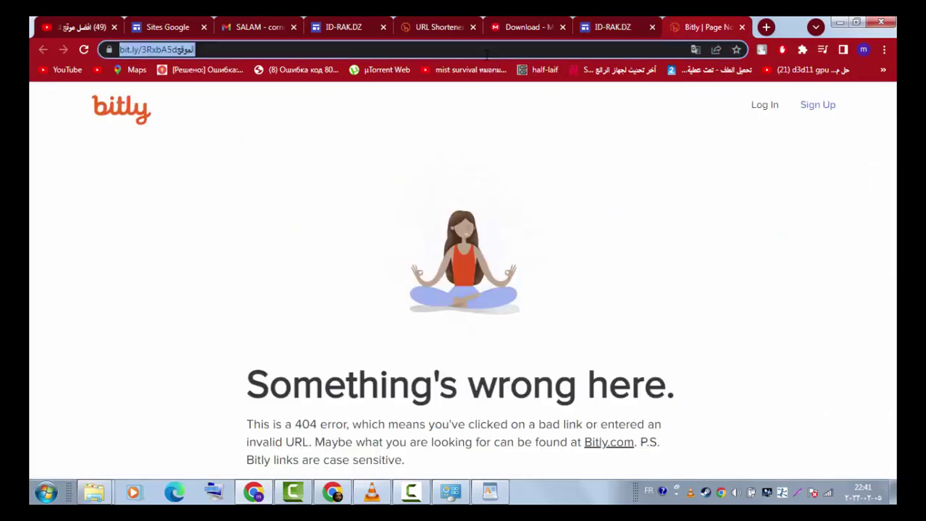
{"action": "right_click", "coordinate": [486, 53]}
{"action": "left_click", "coordinate": [519, 118]}
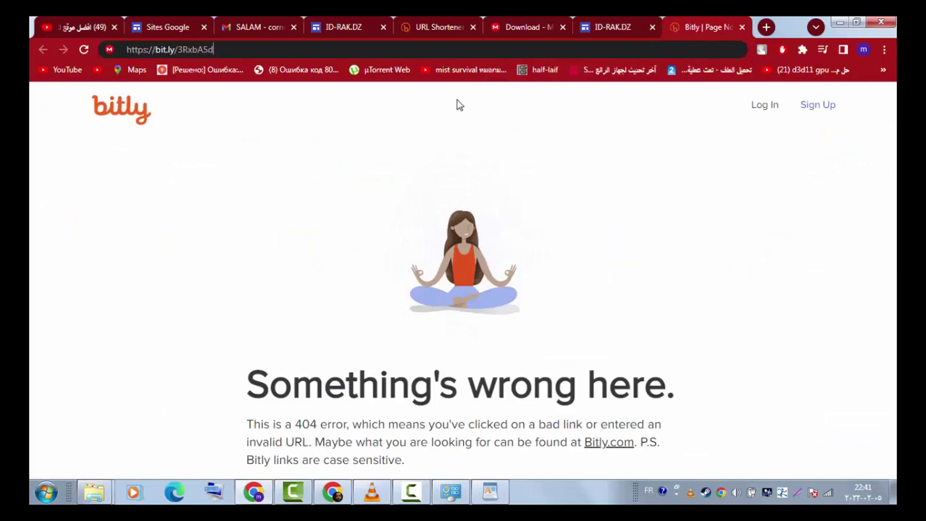
{"action": "key", "text": "Return"}
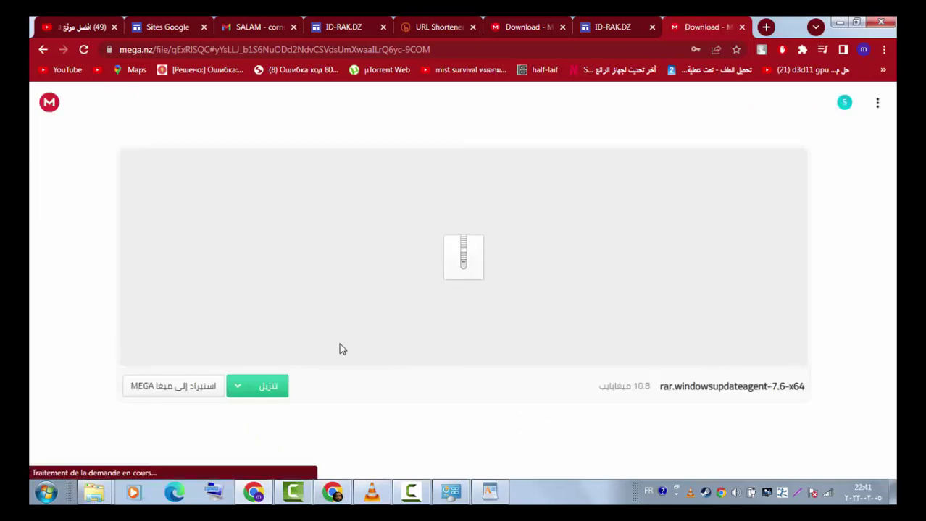
{"action": "left_click", "coordinate": [268, 388]}
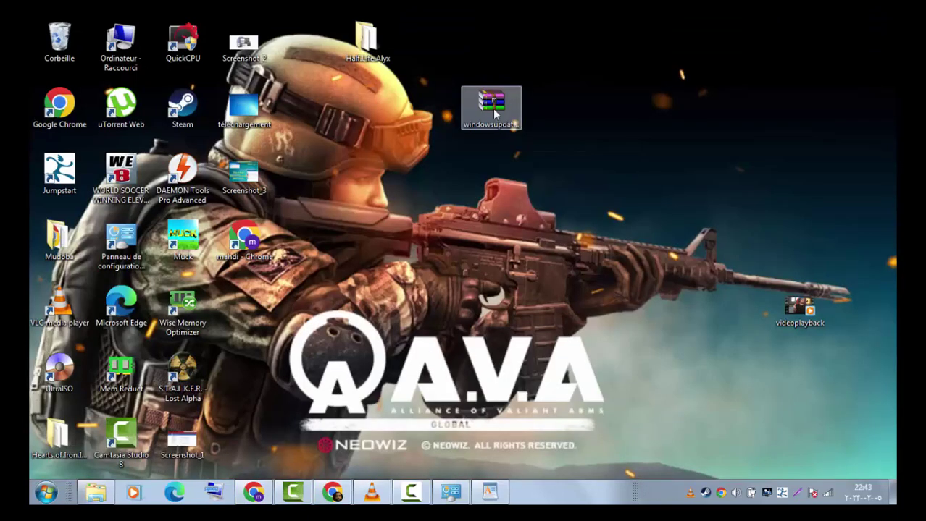
Step: Reposition the downloaded archive on the desktop and extract it to the folder windowsupdateagent-7.6-x64
{"action": "left_click_drag", "start_coordinate": [493, 108], "coordinate": [493, 157]}
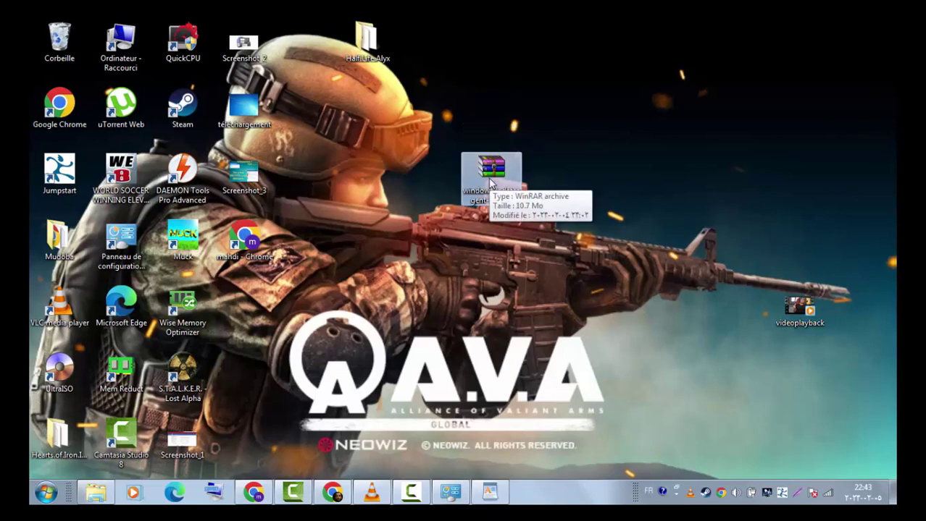
{"action": "right_click", "coordinate": [489, 180]}
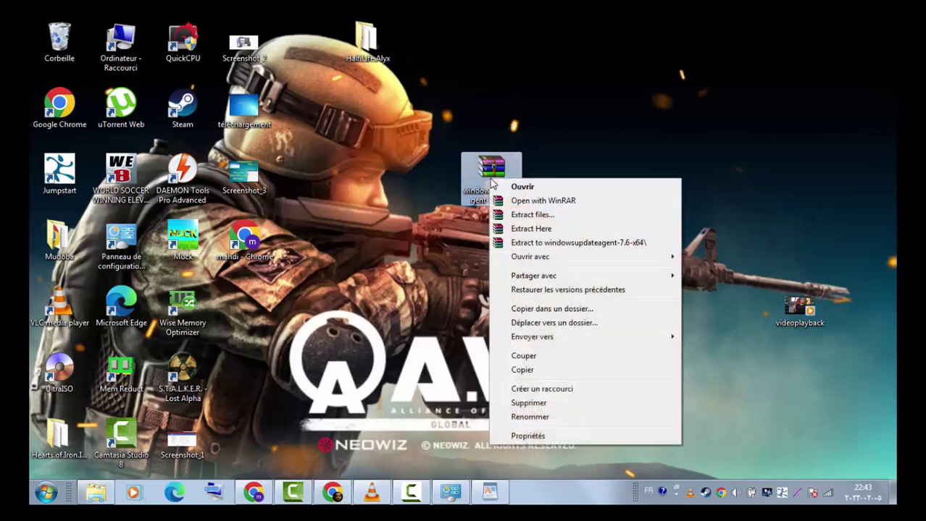
{"action": "left_click", "coordinate": [549, 244]}
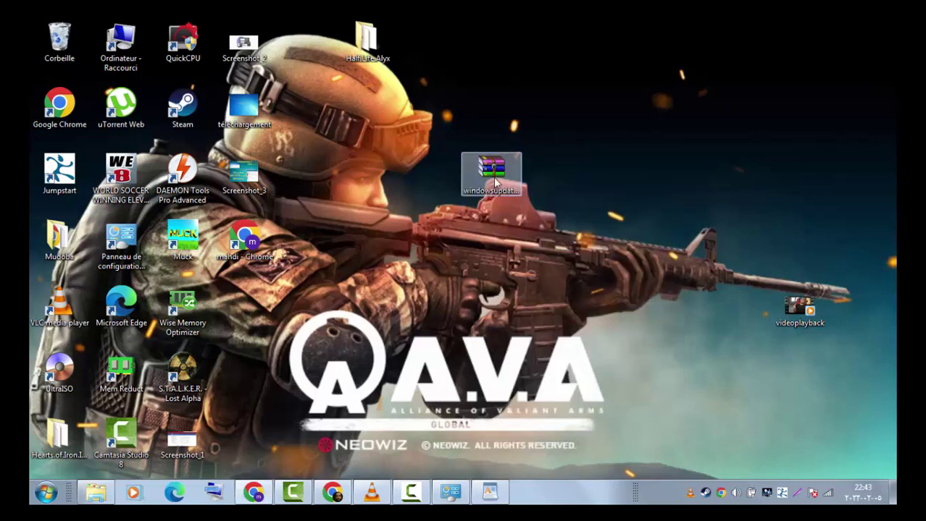
{"action": "right_click", "coordinate": [496, 181]}
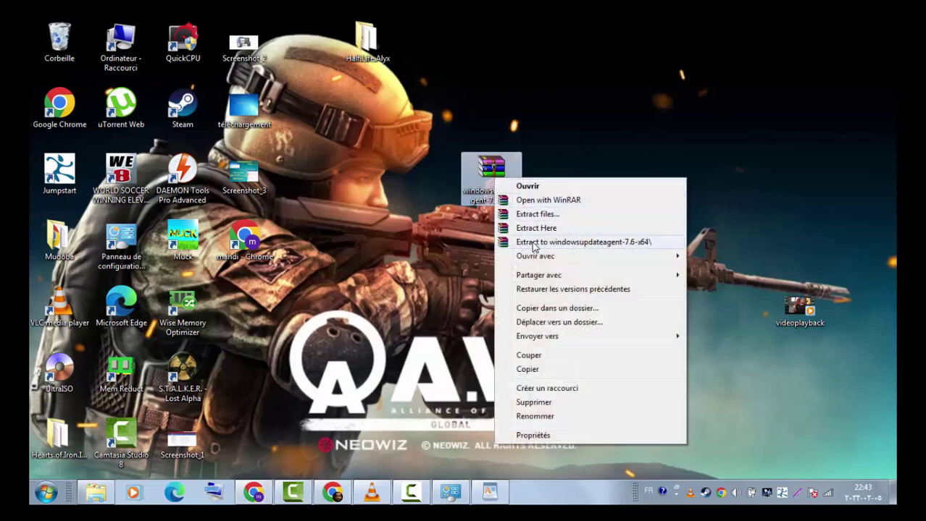
{"action": "left_click", "coordinate": [533, 243]}
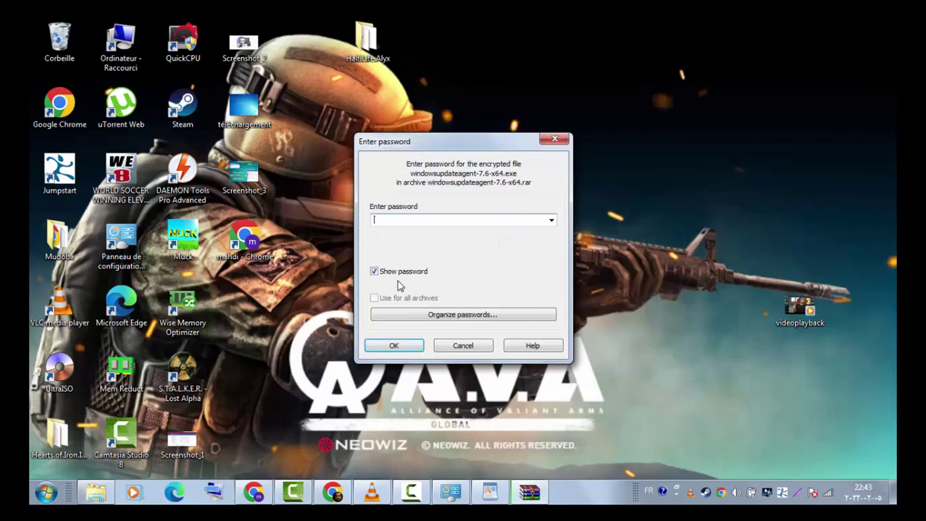
Step: Turn off Show password and enter the archive password for the encrypted windowsupdateagent-7.6-x64.exe
{"action": "left_click", "coordinate": [374, 271]}
{"action": "right_click", "coordinate": [384, 223]}
{"action": "left_click", "coordinate": [415, 278]}
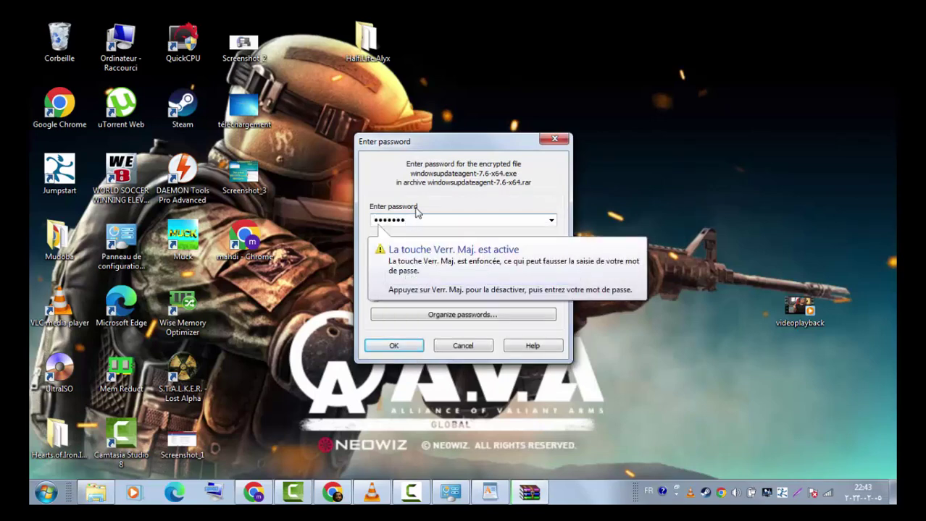
{"action": "type", "text": "a"}
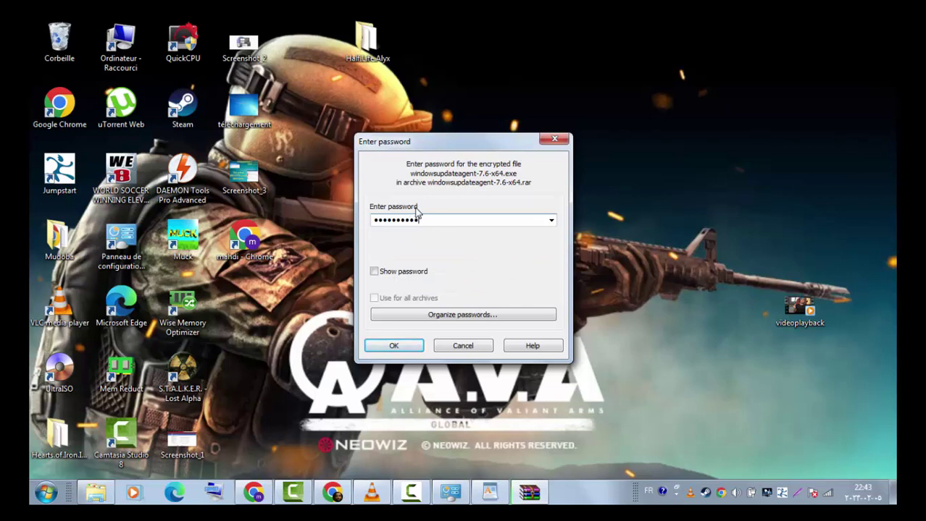
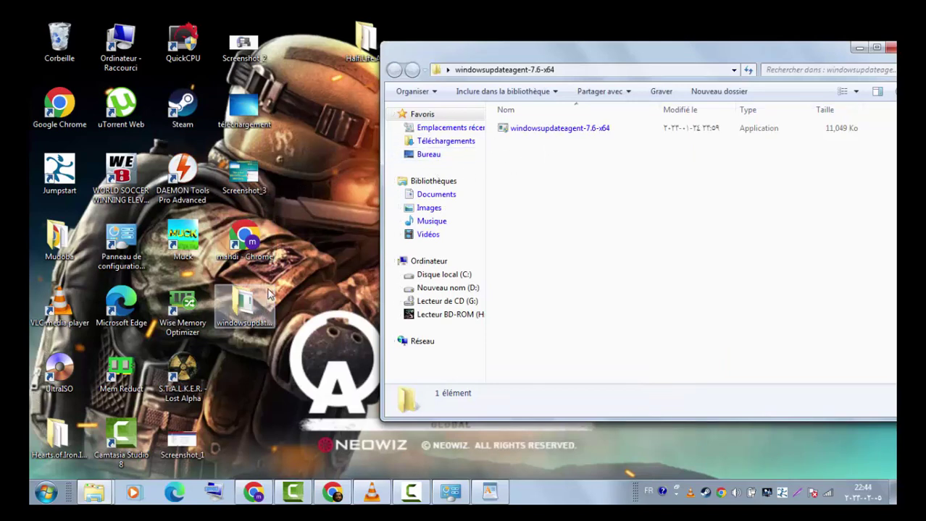
Step: Open Windows Update from the Control Panel, start a search for updates, and move its window off the extracted folder
{"action": "double_click", "coordinate": [131, 238]}
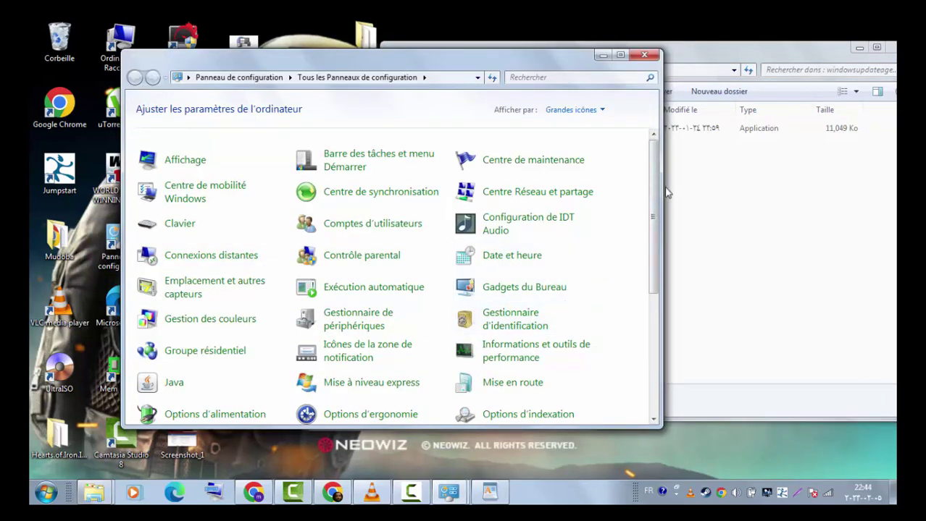
{"action": "left_click_drag", "start_coordinate": [656, 192], "coordinate": [626, 341]}
{"action": "left_click", "coordinate": [378, 414]}
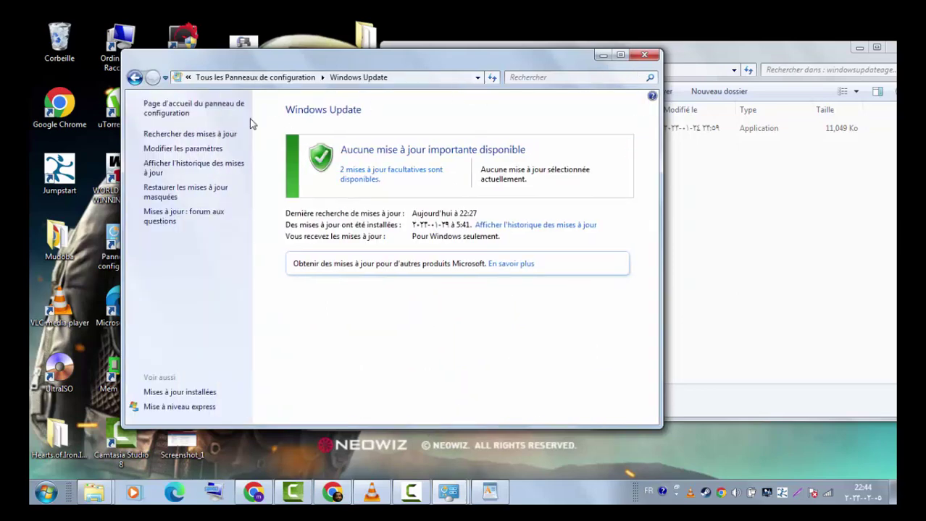
{"action": "left_click", "coordinate": [195, 138]}
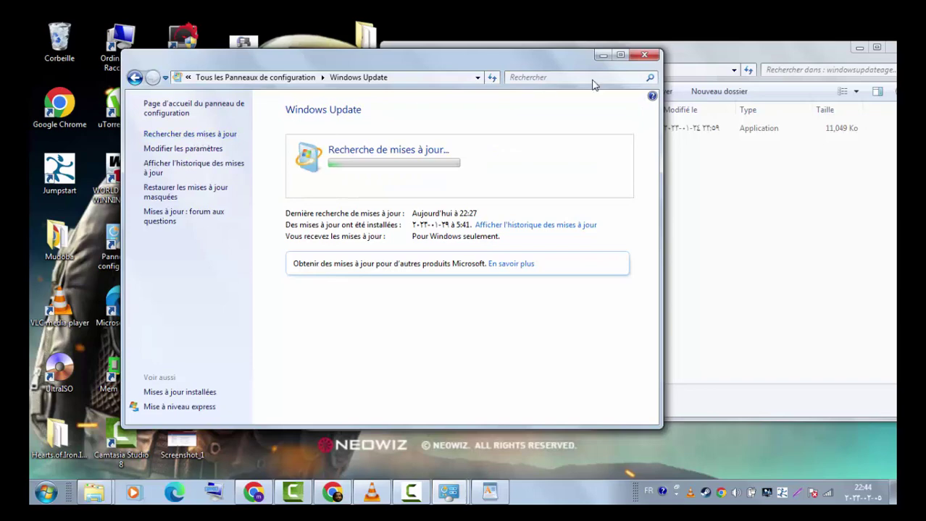
{"action": "left_click_drag", "start_coordinate": [551, 60], "coordinate": [403, 99]}
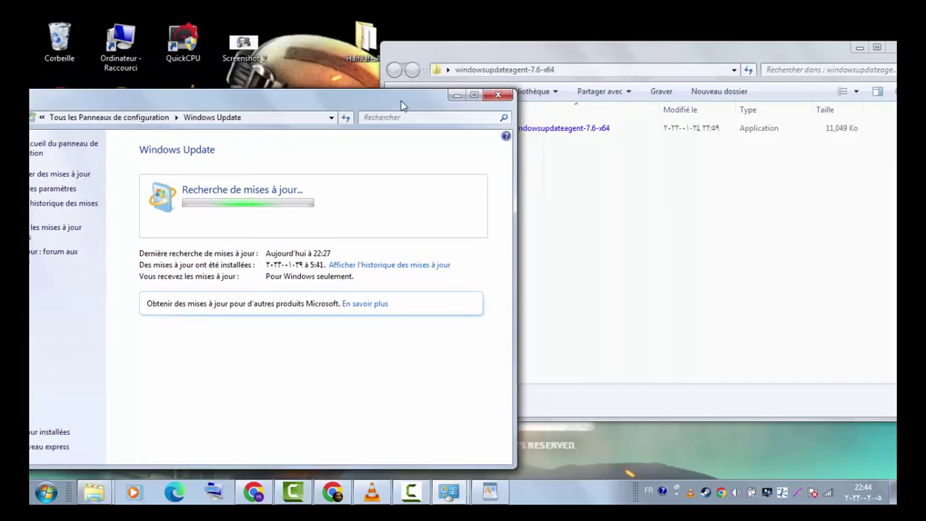
Step: Run the windowsupdateagent-7.6-x64 installer, accept the licence terms, and start installing the Windows Update agent
{"action": "left_click", "coordinate": [509, 57]}
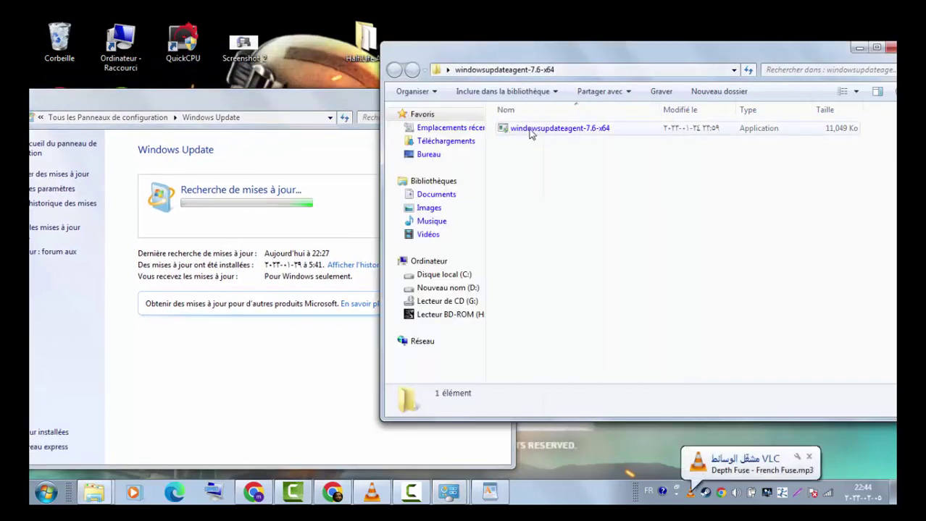
{"action": "left_click", "coordinate": [529, 130]}
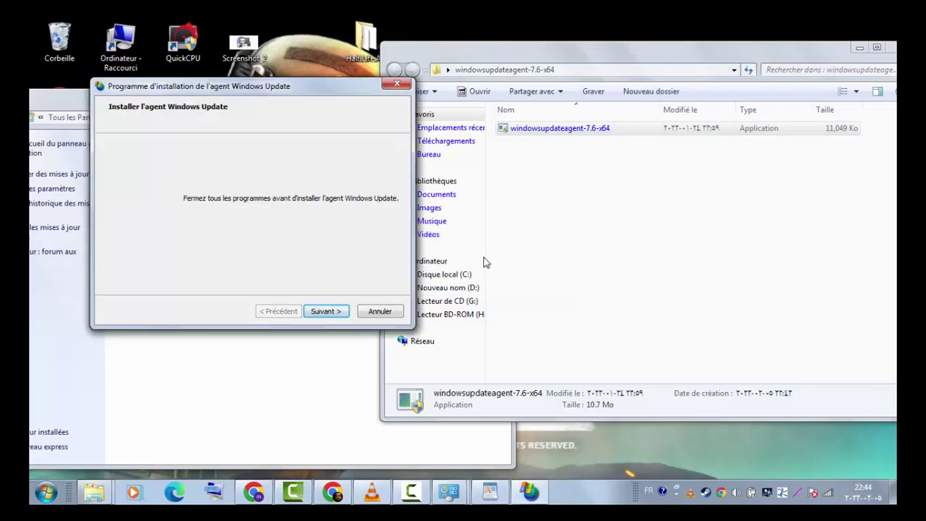
{"action": "left_click", "coordinate": [323, 313]}
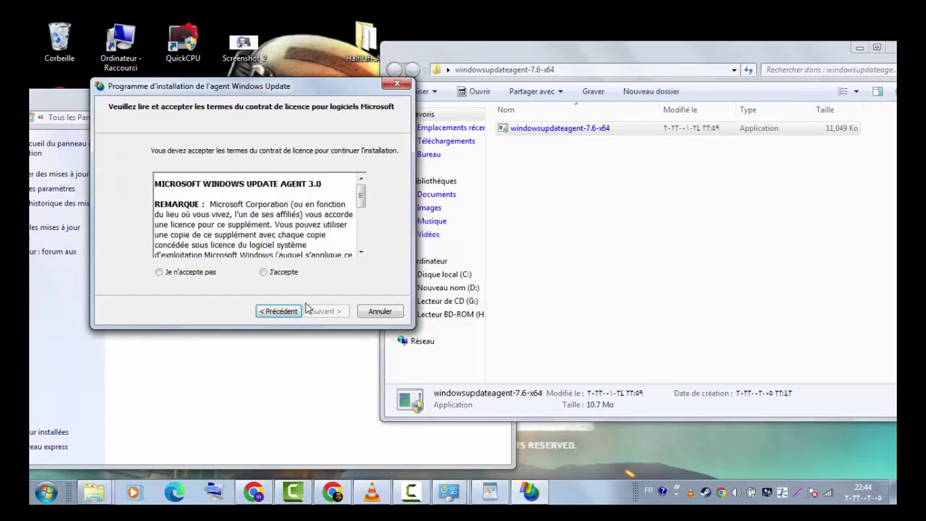
{"action": "left_click", "coordinate": [265, 273]}
{"action": "left_click", "coordinate": [331, 316]}
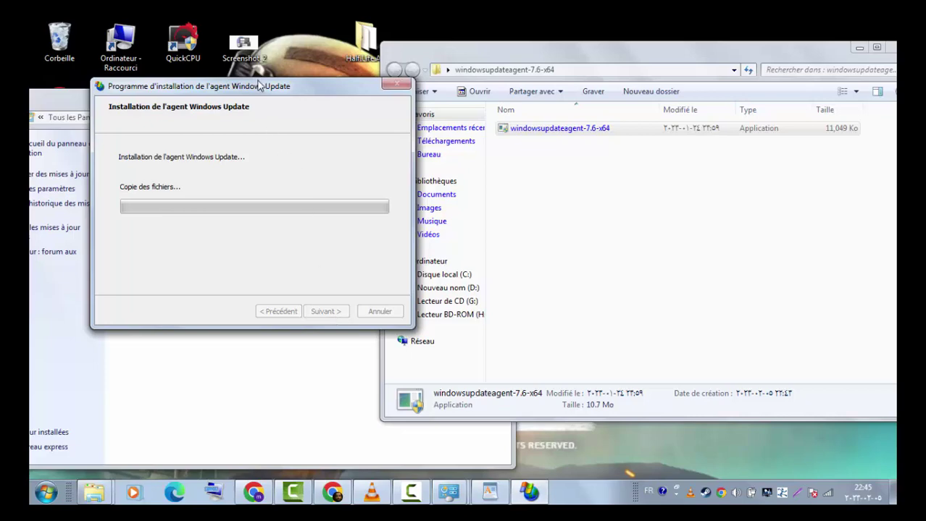
{"action": "left_click_drag", "start_coordinate": [277, 97], "coordinate": [611, 161]}
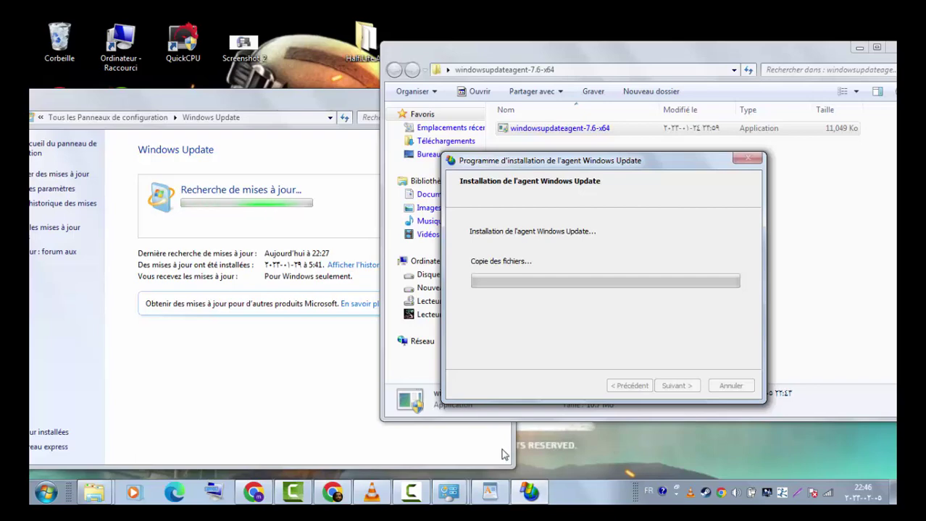
{"action": "left_click", "coordinate": [411, 492]}
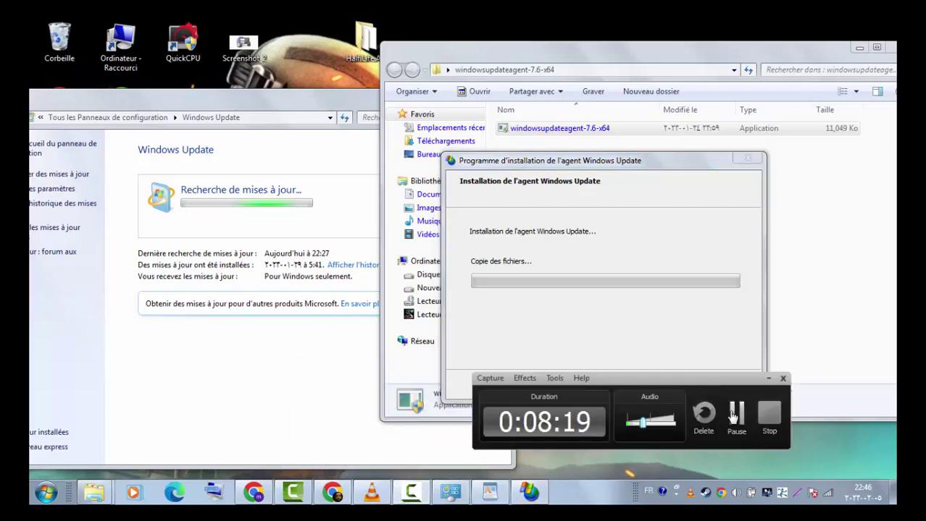
{"action": "left_click", "coordinate": [735, 415]}
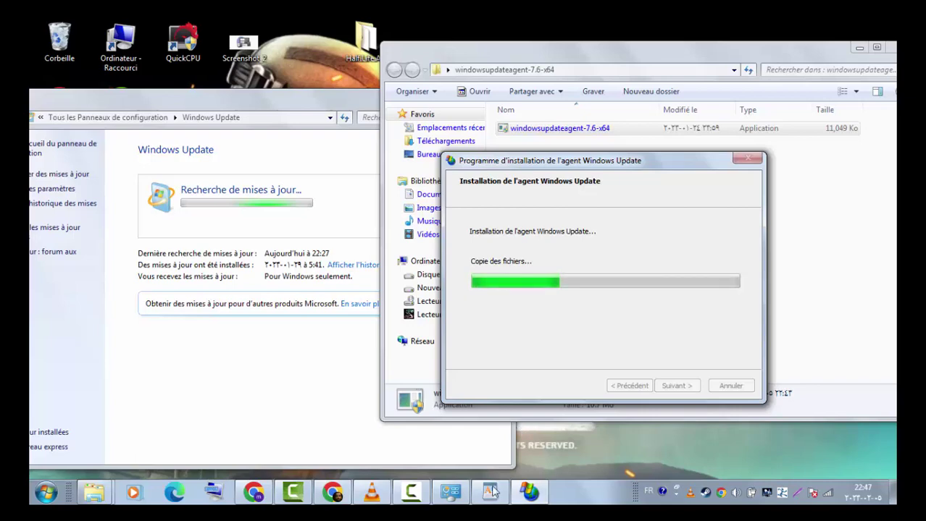
{"action": "mouse_move", "coordinate": [416, 494]}
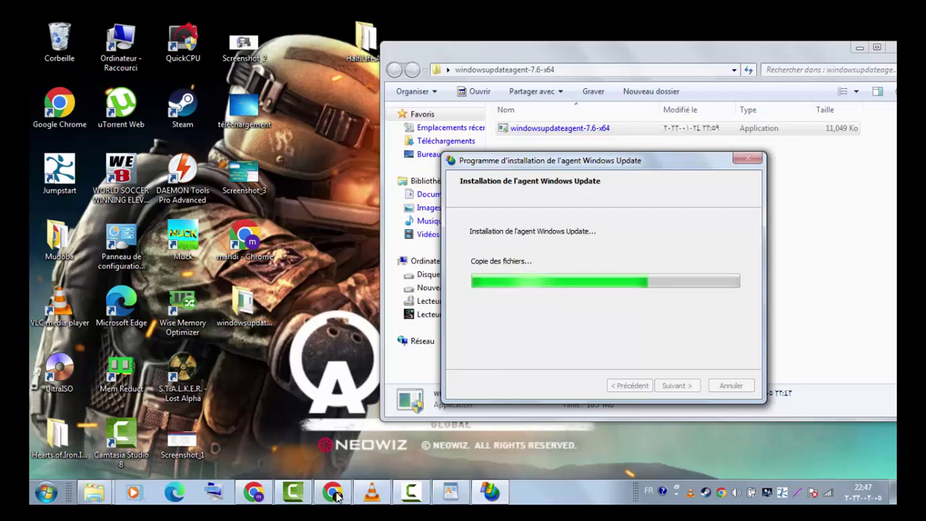
{"action": "mouse_move", "coordinate": [334, 495]}
{"action": "left_click", "coordinate": [411, 495]}
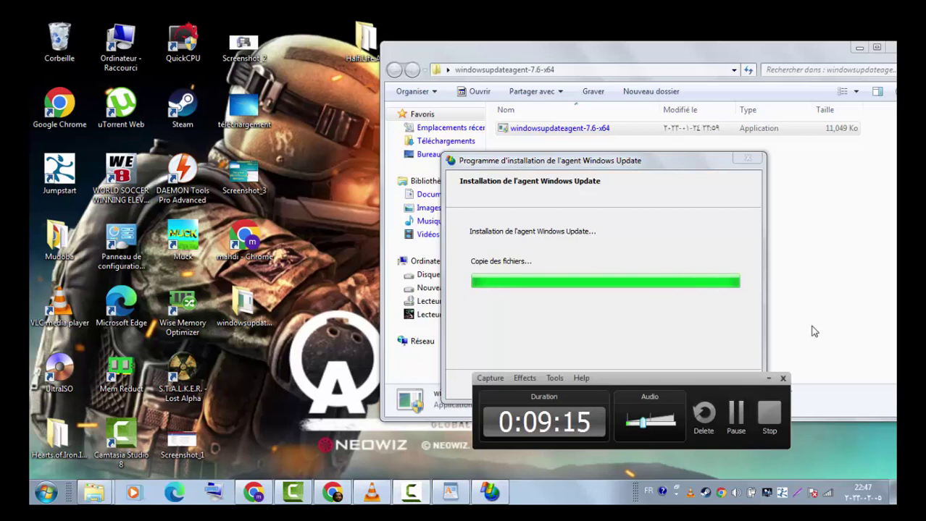
{"action": "left_click", "coordinate": [767, 379]}
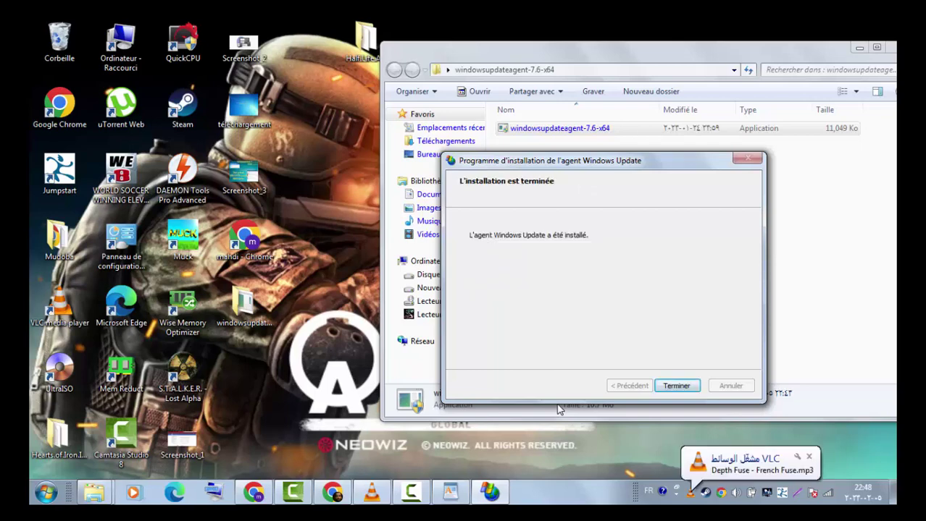
Step: Finish the Windows Update agent installer and close the extracted folder's window
{"action": "left_click", "coordinate": [677, 382]}
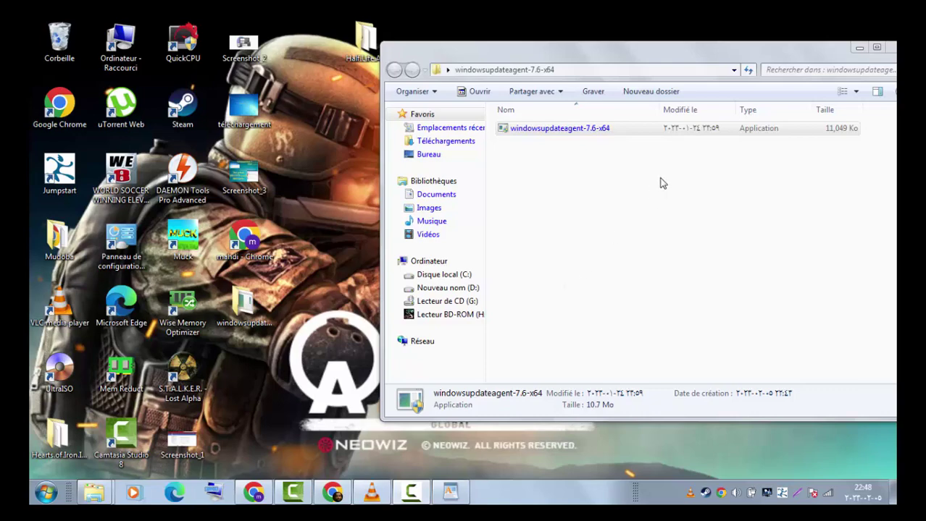
{"action": "left_click_drag", "start_coordinate": [771, 61], "coordinate": [669, 70]}
{"action": "left_click", "coordinate": [800, 57]}
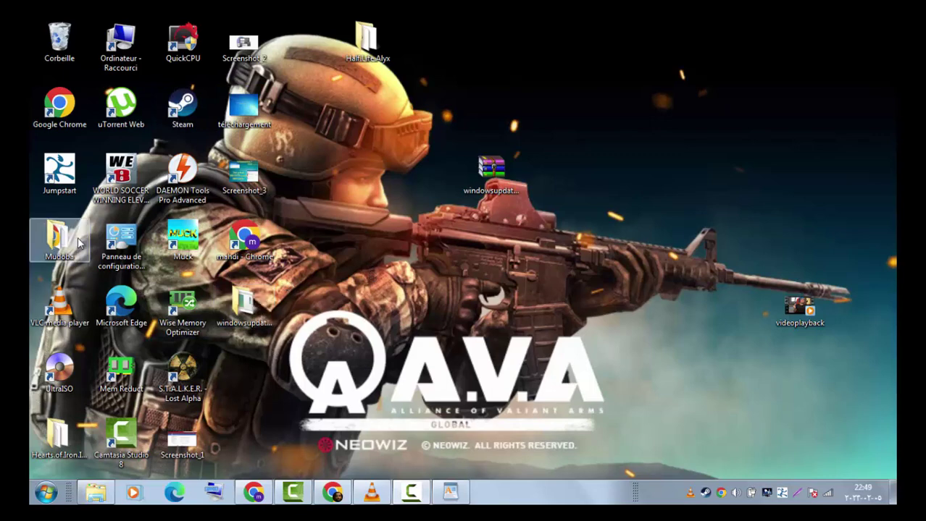
Step: Open the Control Panel from the desktop and go to Windows Update
{"action": "double_click", "coordinate": [119, 246]}
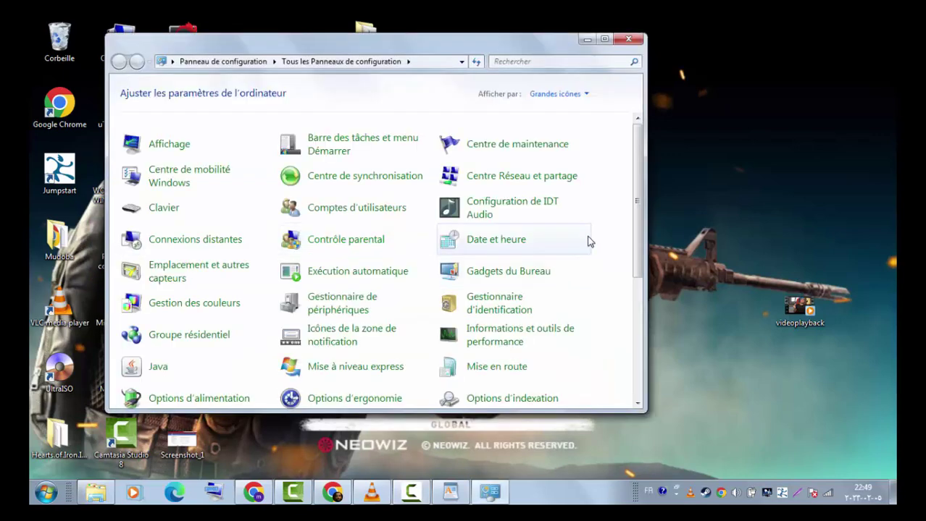
{"action": "left_click_drag", "start_coordinate": [634, 206], "coordinate": [637, 337]}
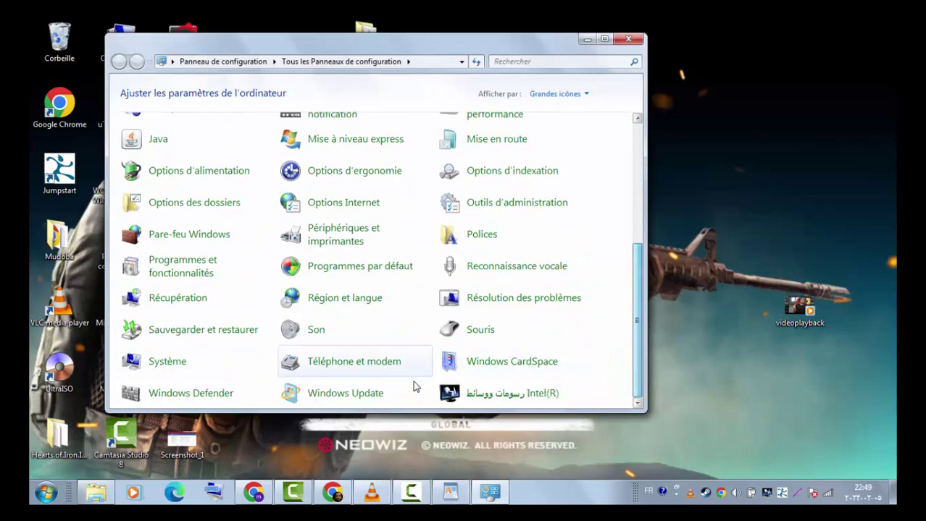
{"action": "left_click", "coordinate": [347, 394]}
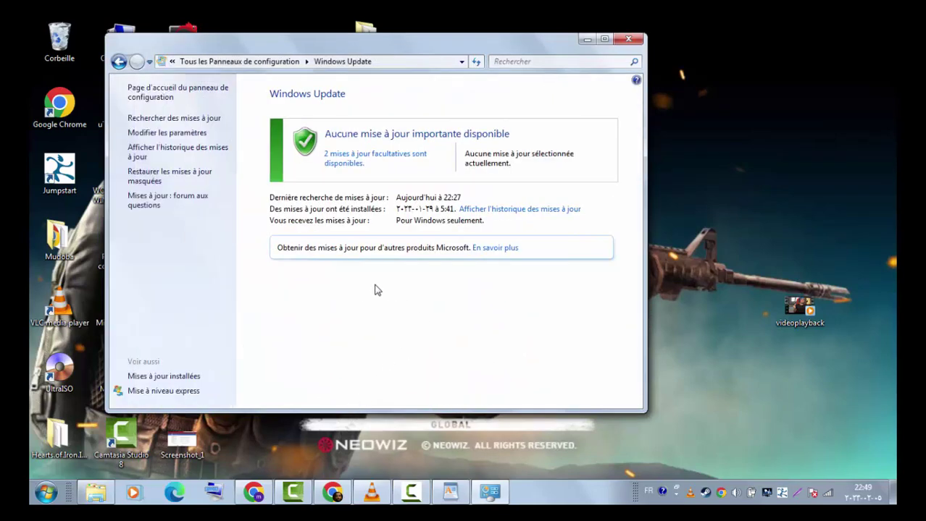
Step: Select both optional Windows 7 updates, KB4539601 and KB3102429, confirm the selection and start installing them
{"action": "left_click", "coordinate": [349, 165]}
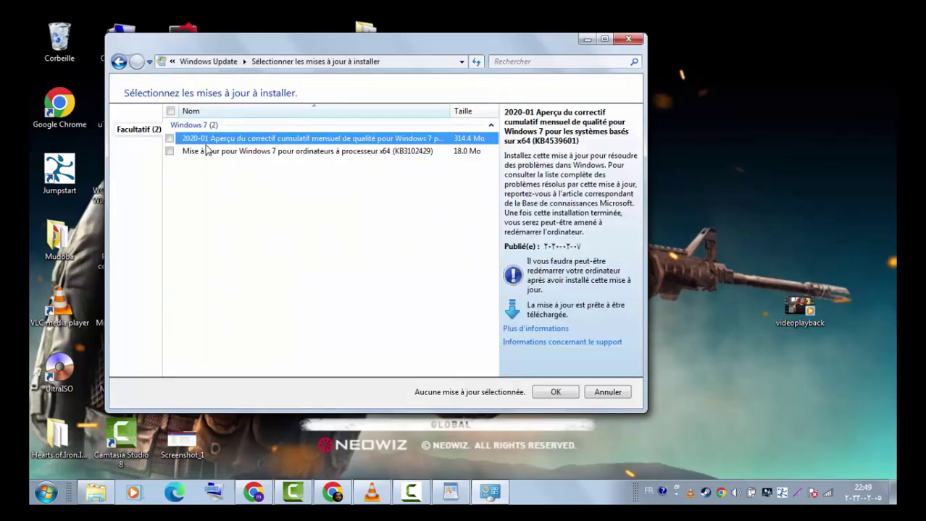
{"action": "left_click", "coordinate": [170, 138]}
{"action": "left_click", "coordinate": [169, 151]}
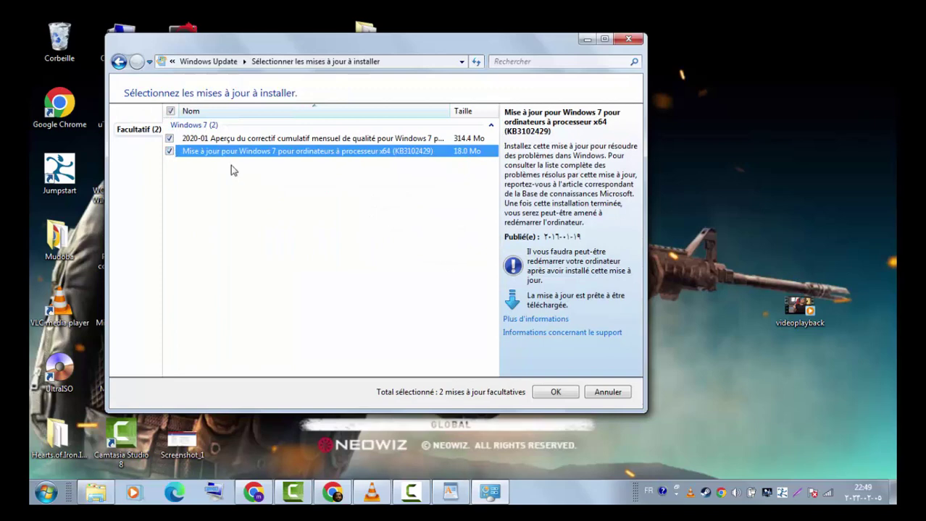
{"action": "left_click", "coordinate": [552, 393]}
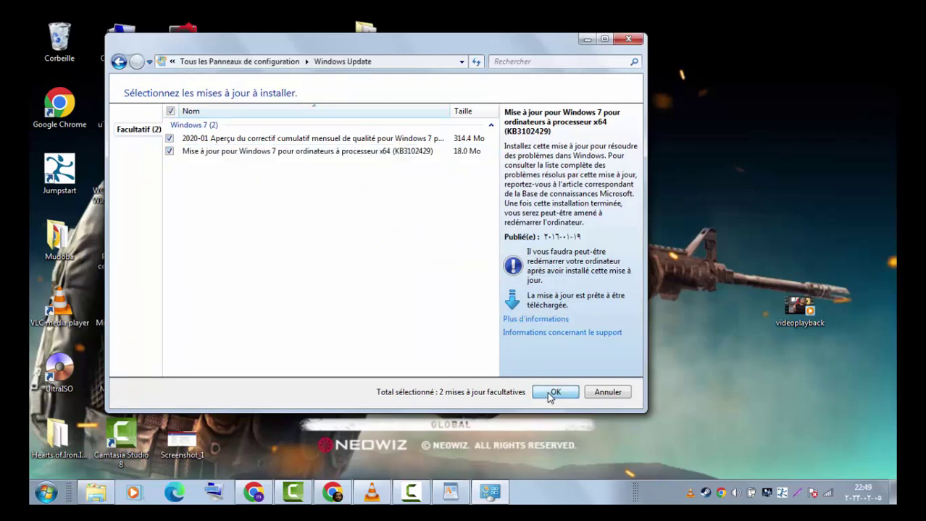
{"action": "left_click", "coordinate": [562, 186]}
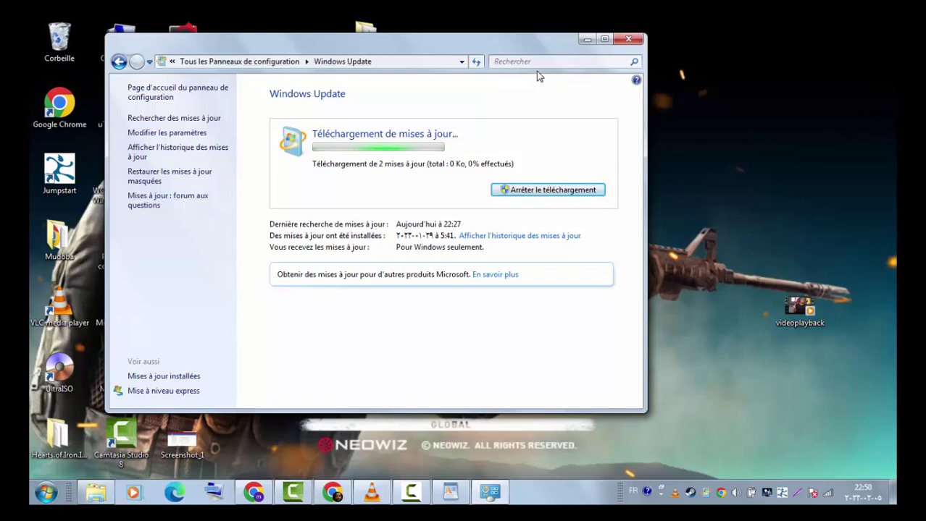
{"action": "left_click", "coordinate": [417, 492]}
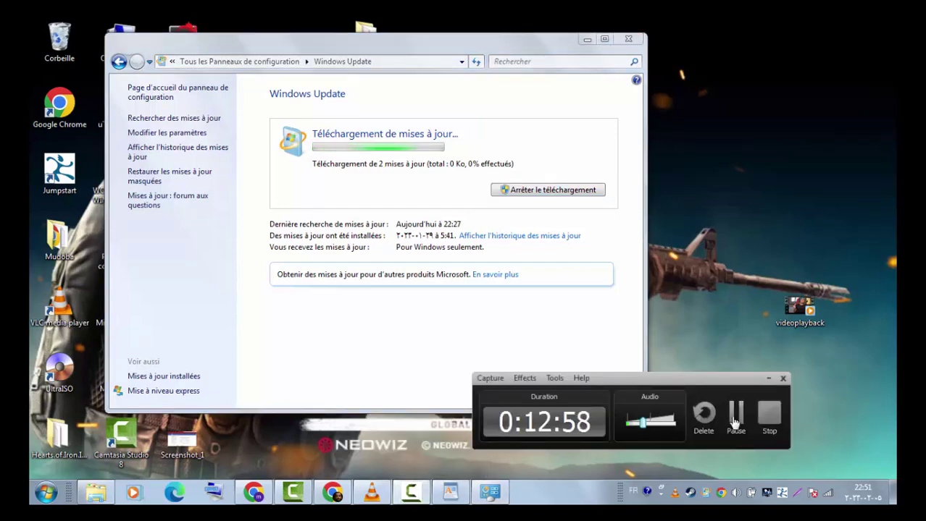